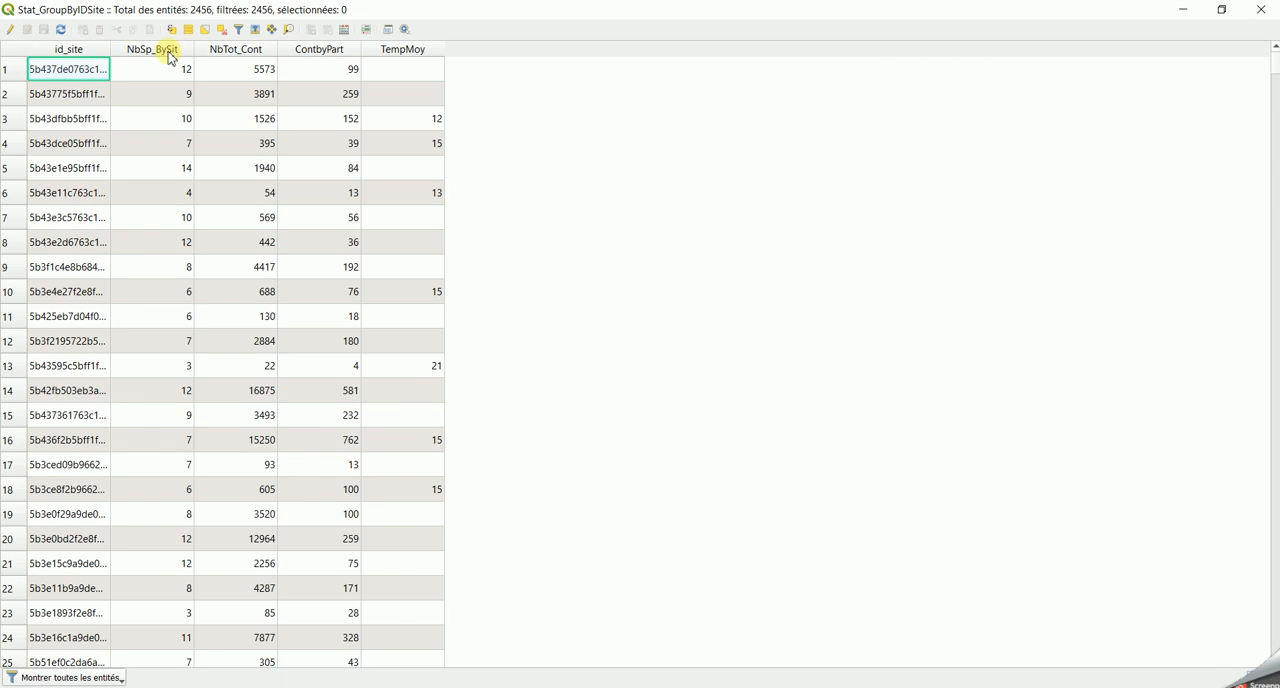
- Sort the attribute table by NbSp_BySit from highest to lowest, then close it
left_click(171, 51)
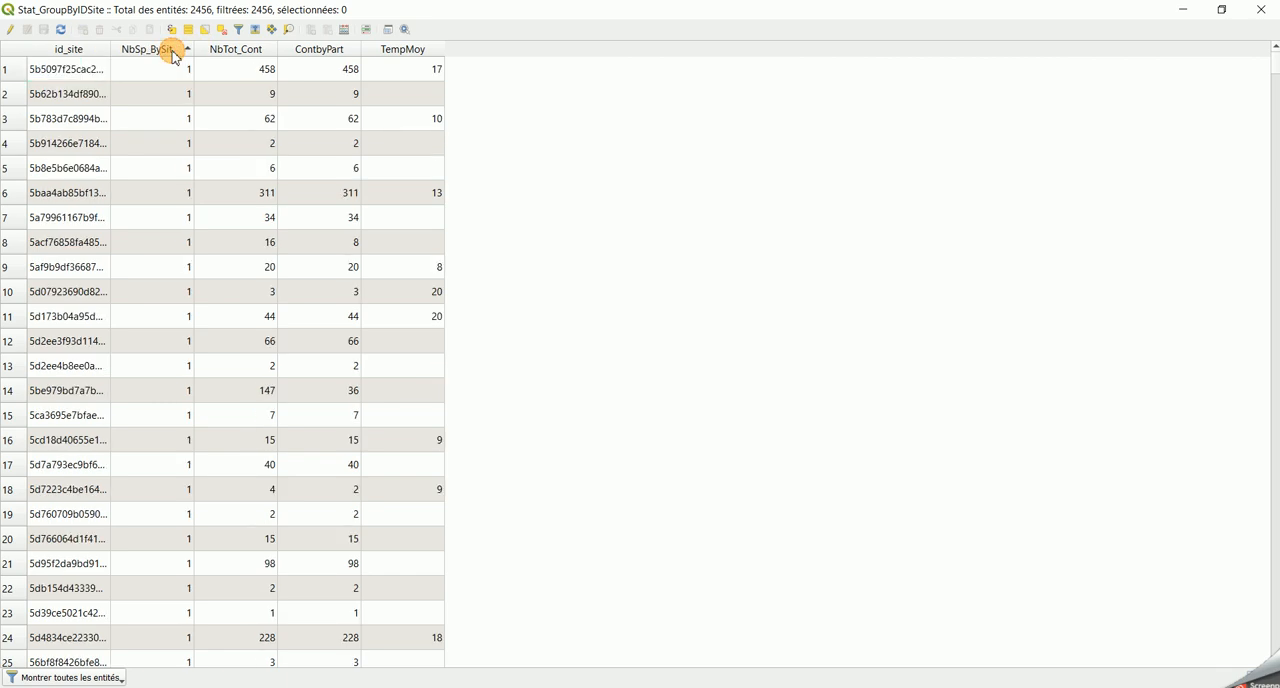
left_click(190, 52)
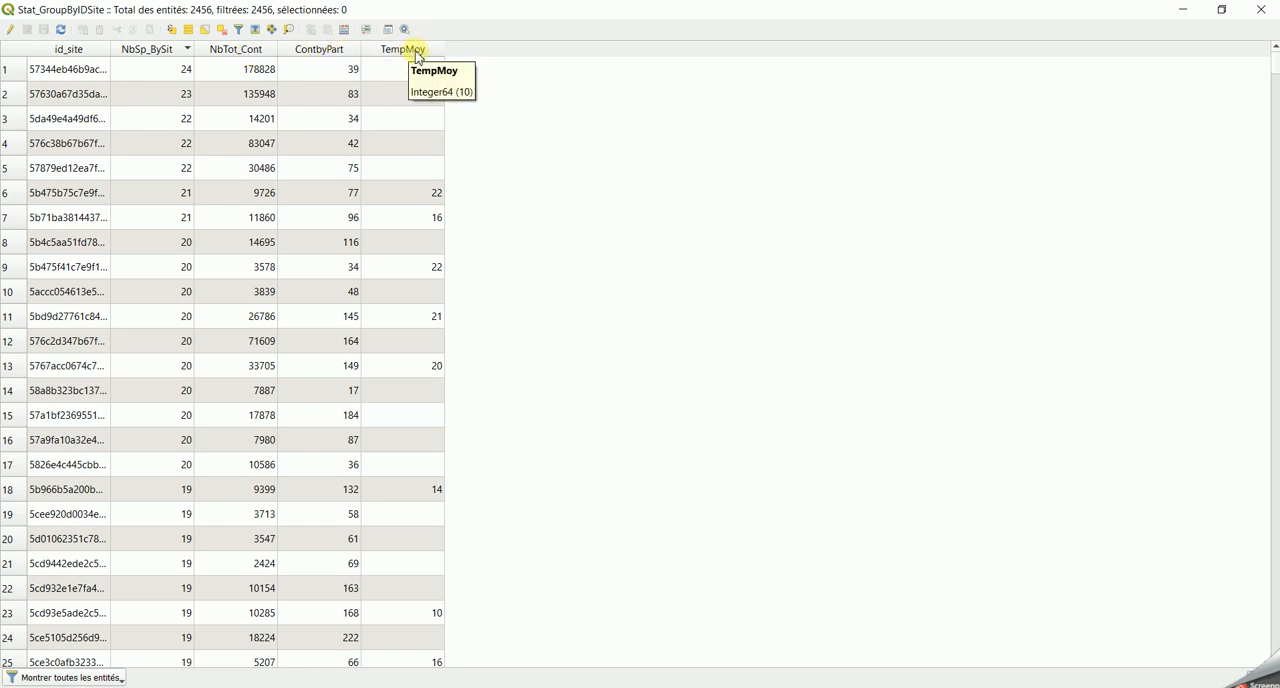
left_click(1261, 9)
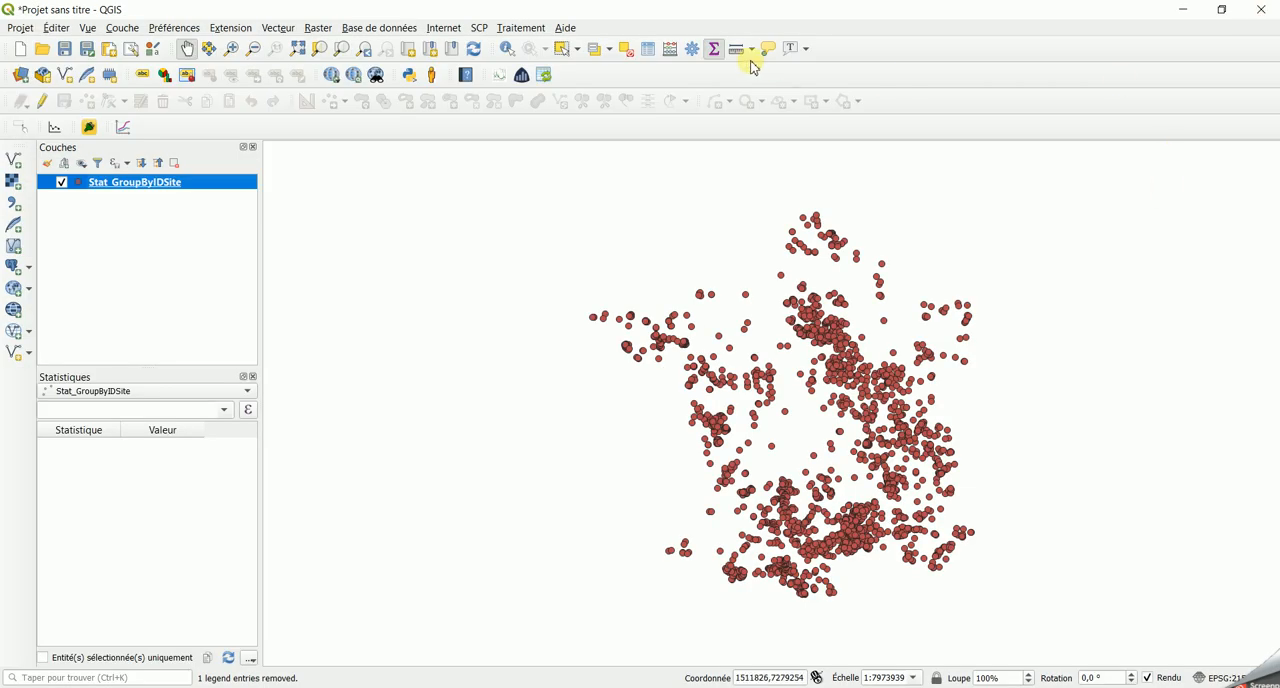
- Search the processing toolbox for Voronoi tools and for their Thiessen equivalent
left_click(692, 52)
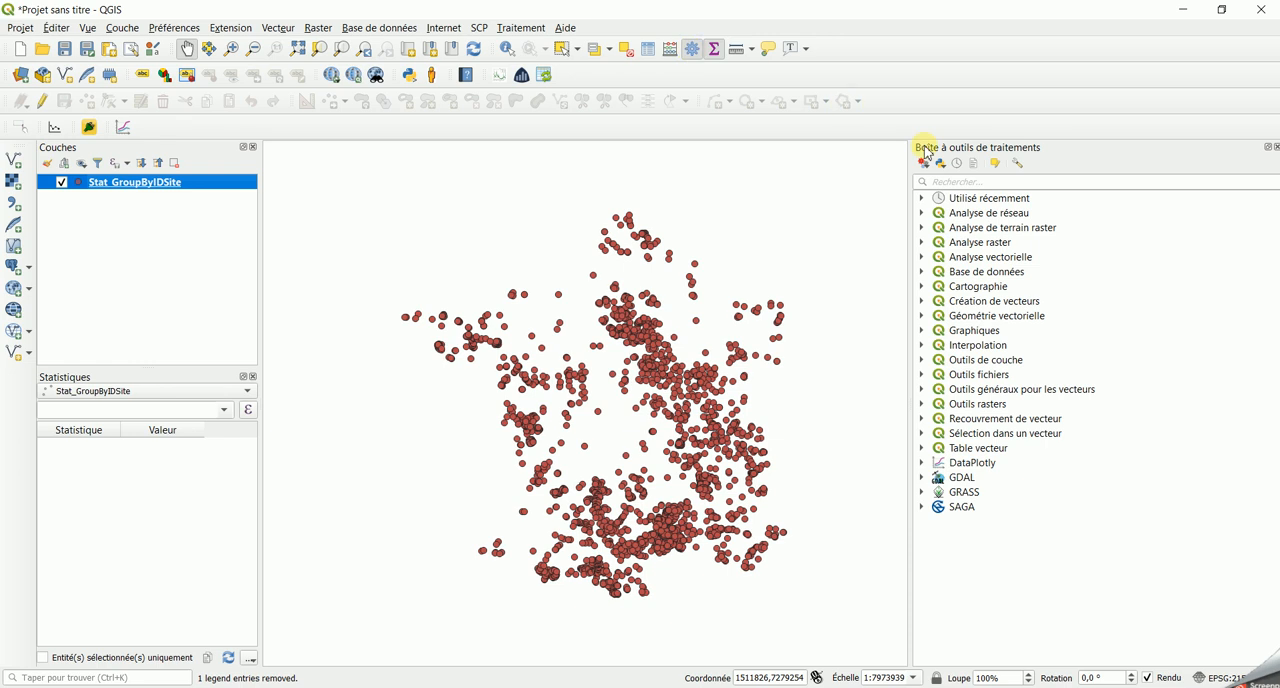
left_click(947, 182)
type("voro")
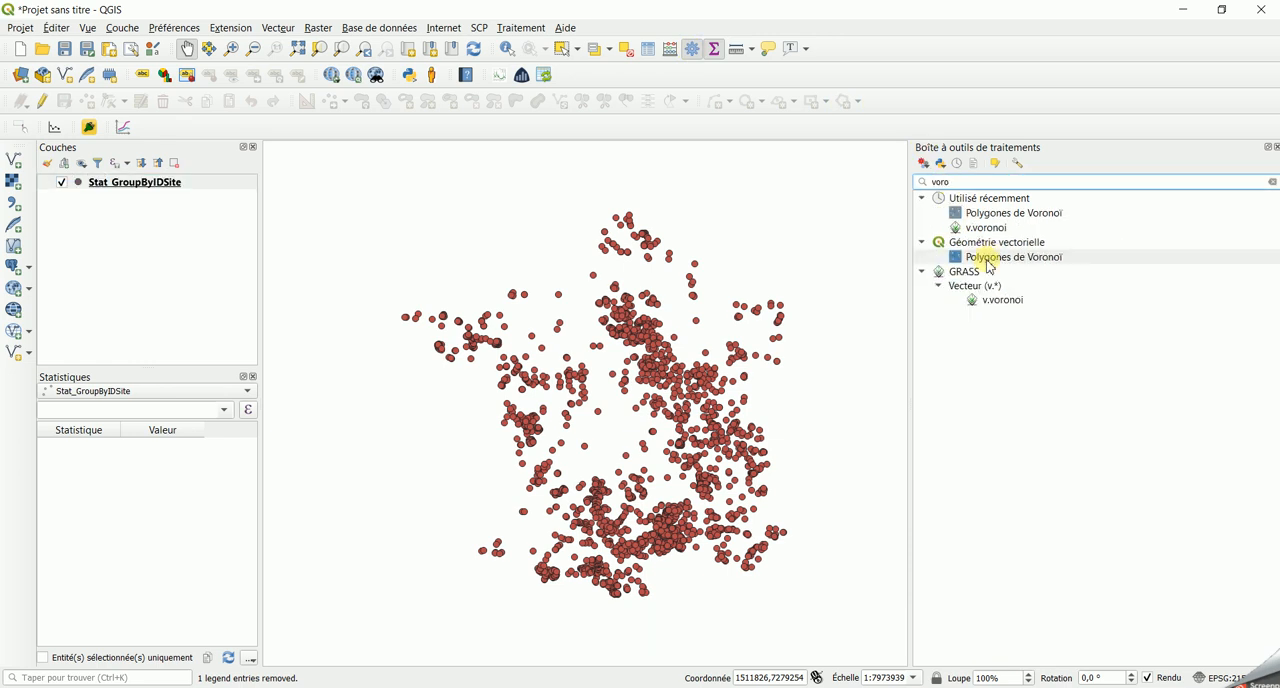
left_click_drag(968, 180, 886, 175)
type("thi")
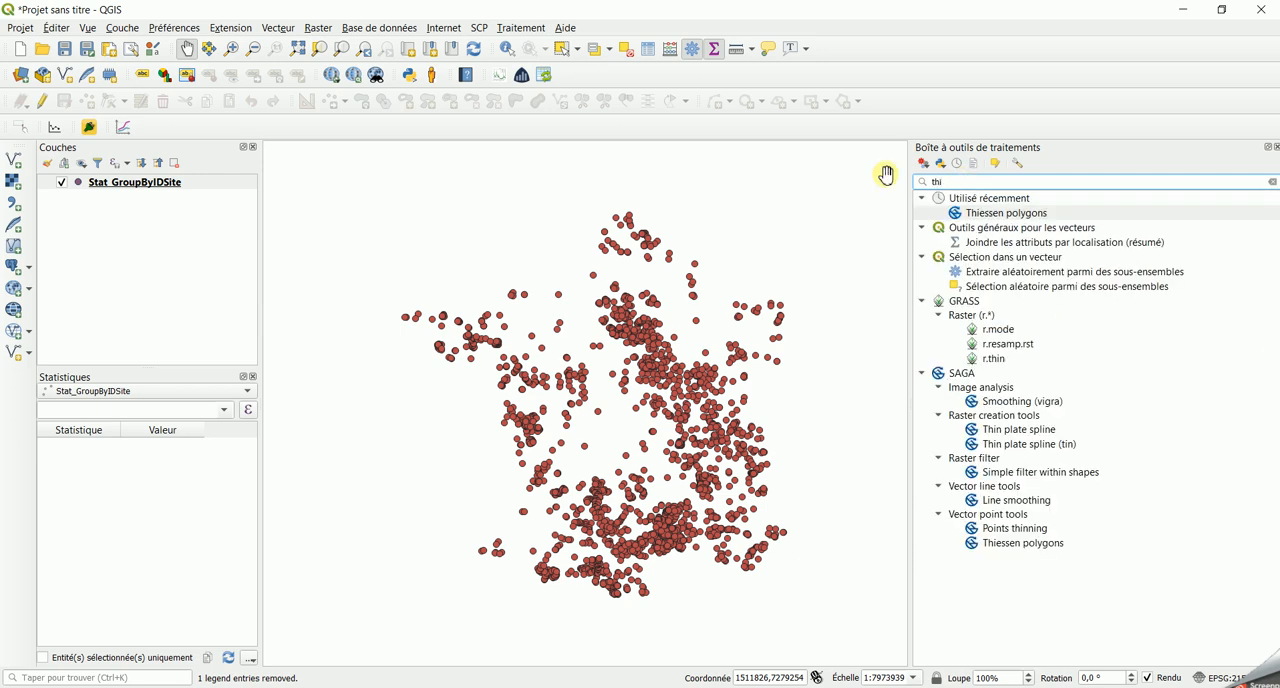
type("e")
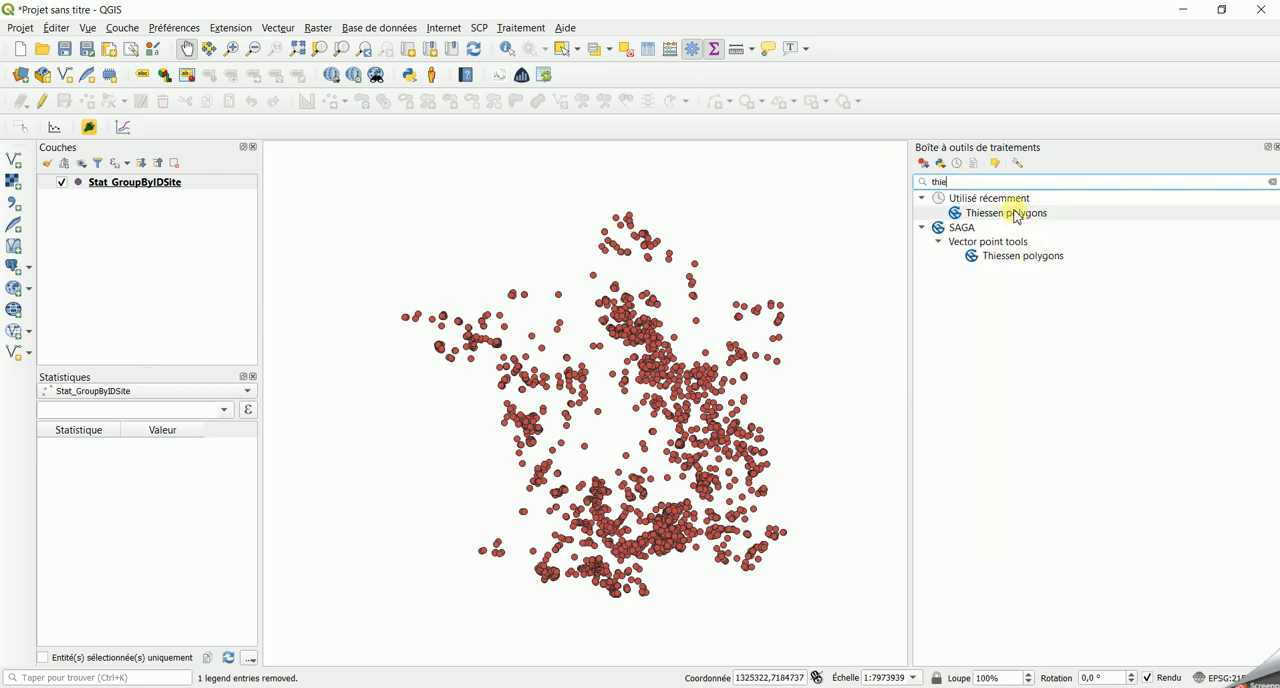
- Generate Voronoi polygons from the Stat_GroupByIDSite points with a 0 % buffer as a temporary layer, using the vector geometry tool
left_click_drag(968, 181, 892, 178)
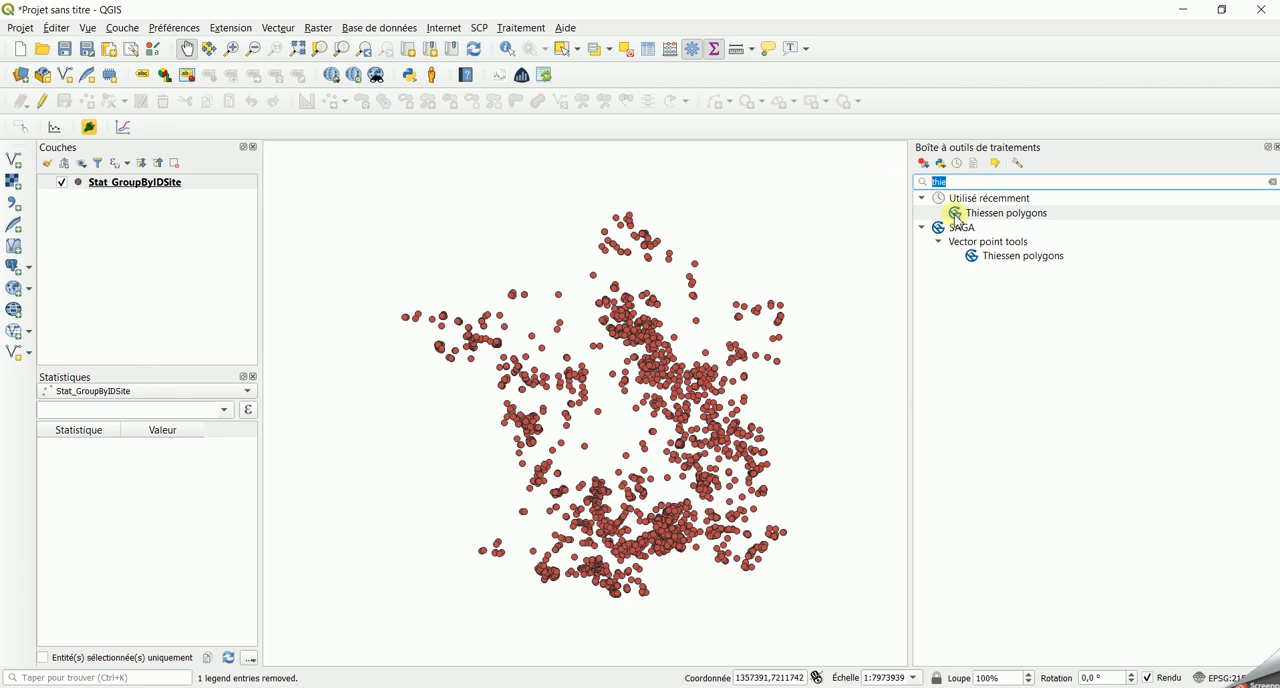
type("voro")
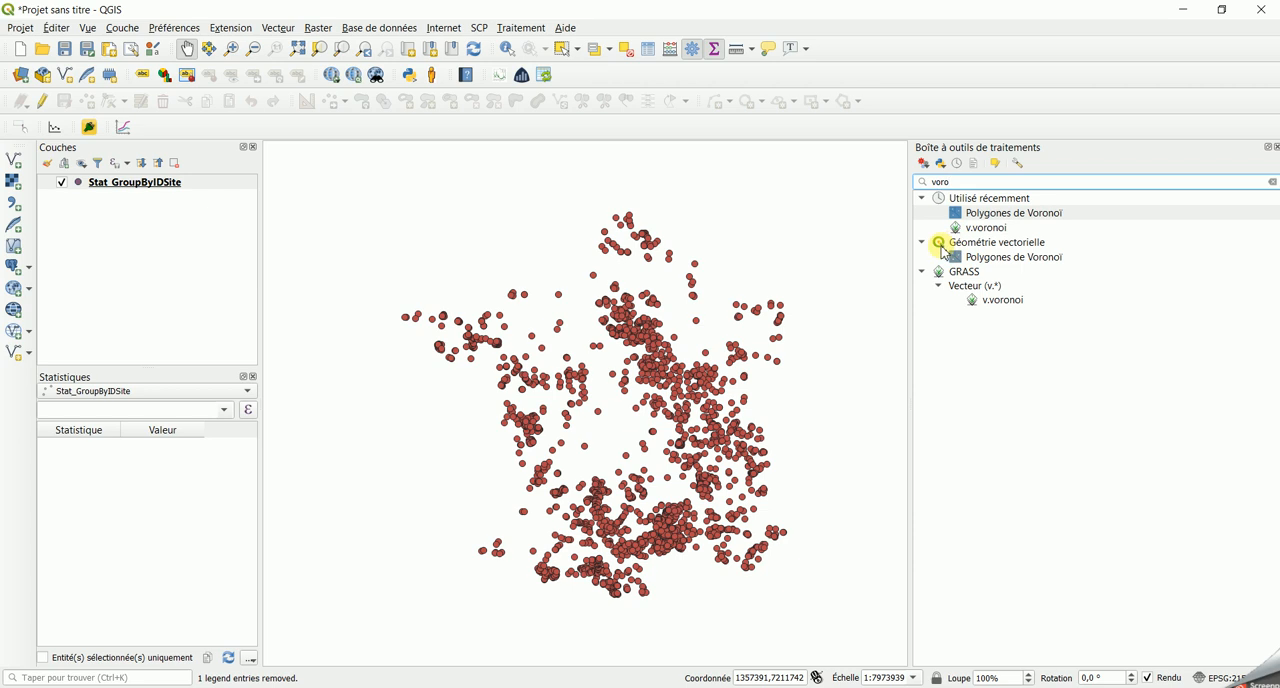
double_click(1008, 260)
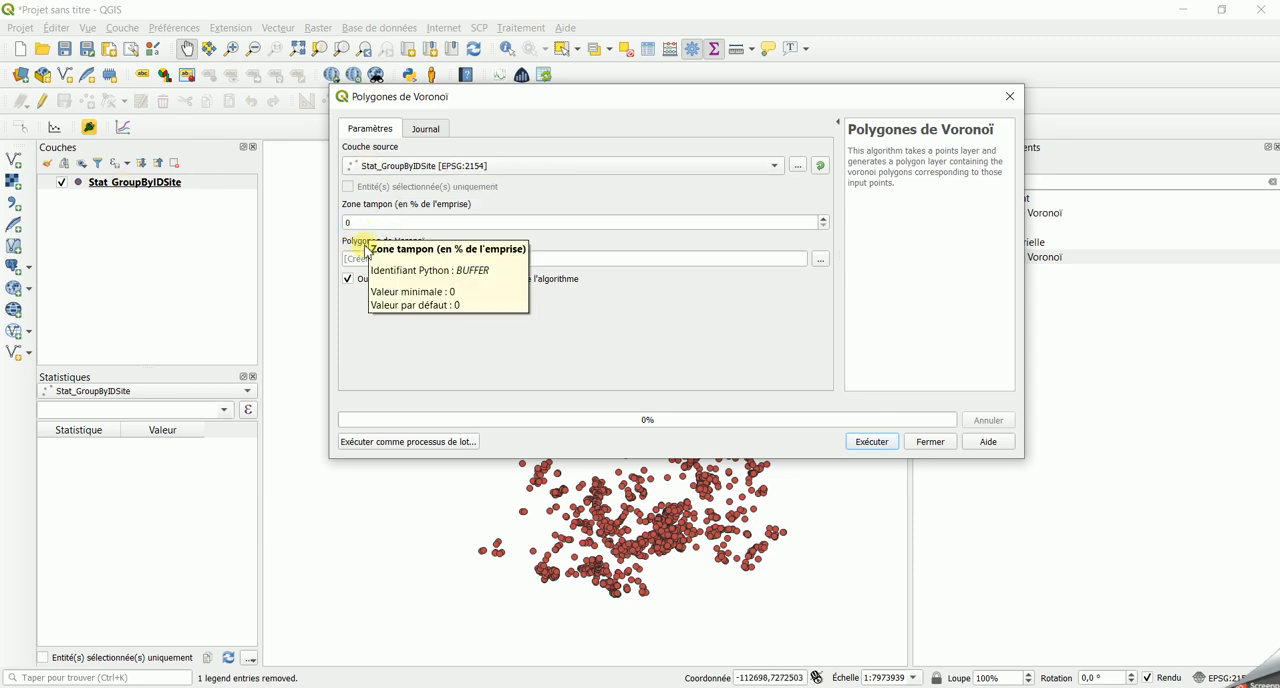
left_click(872, 441)
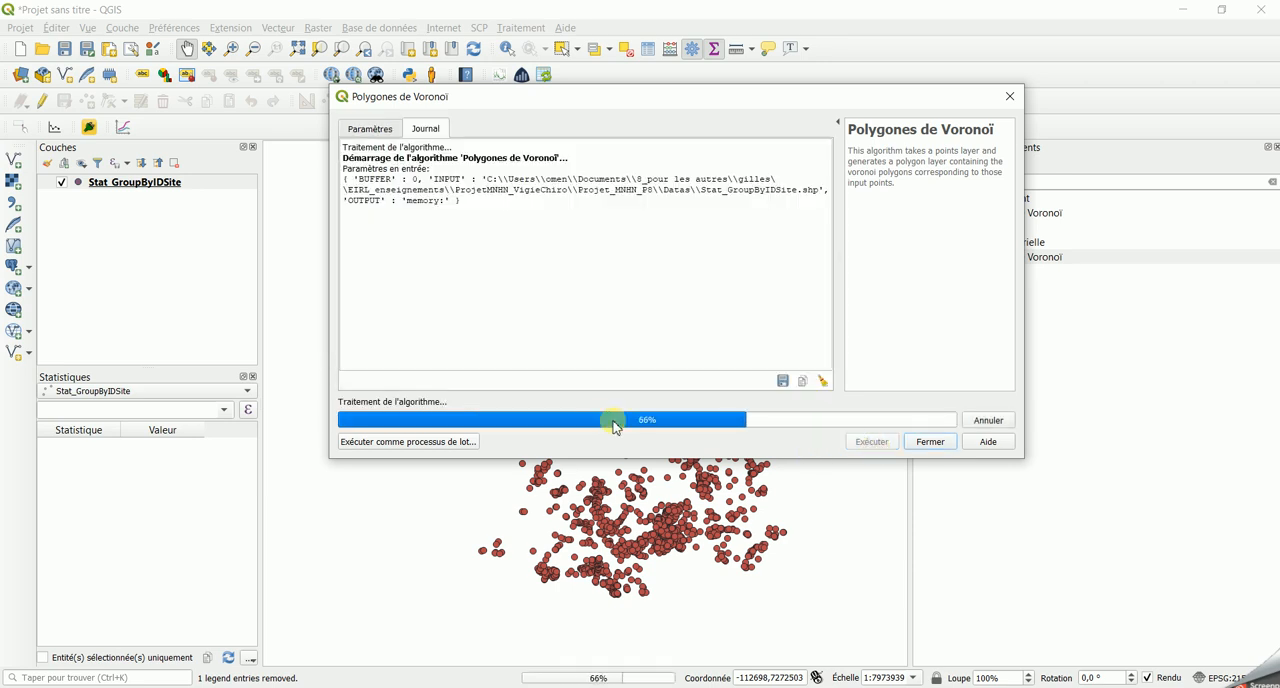
left_click(927, 442)
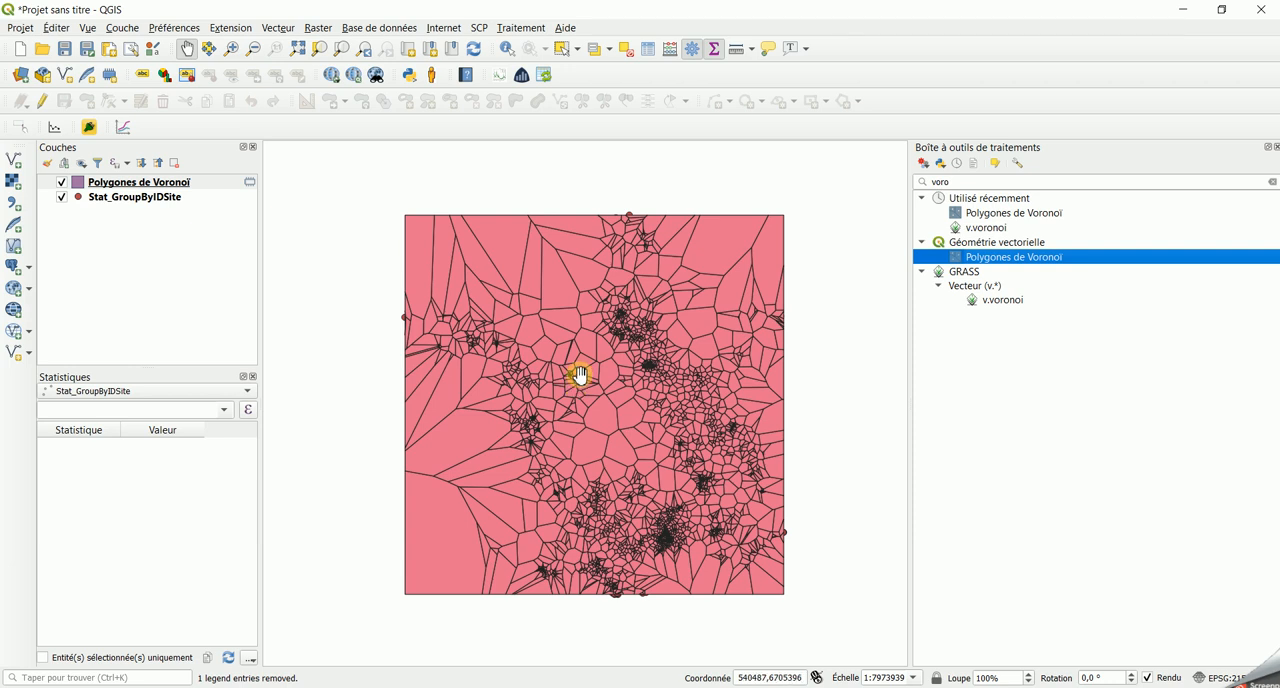
- Style the Voronoi polygons layer with graduated red colours on NbSp_BySit in five equal-interval classes and view the map
right_click(157, 188)
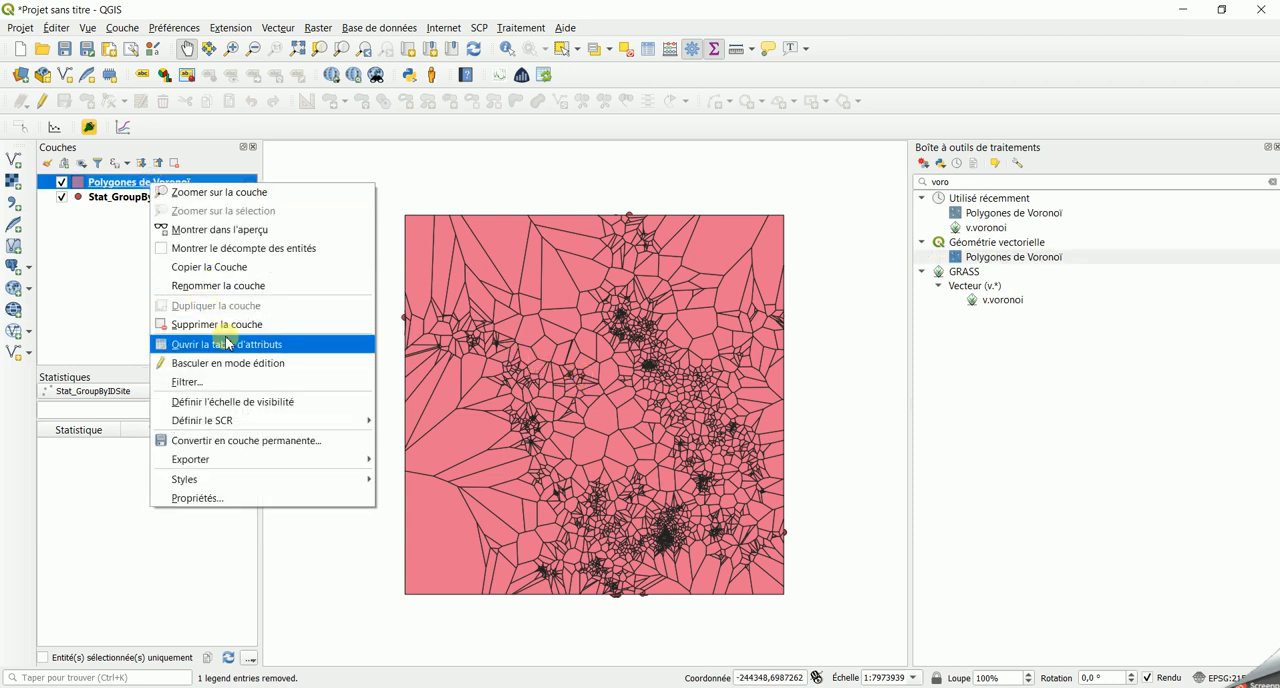
left_click(229, 498)
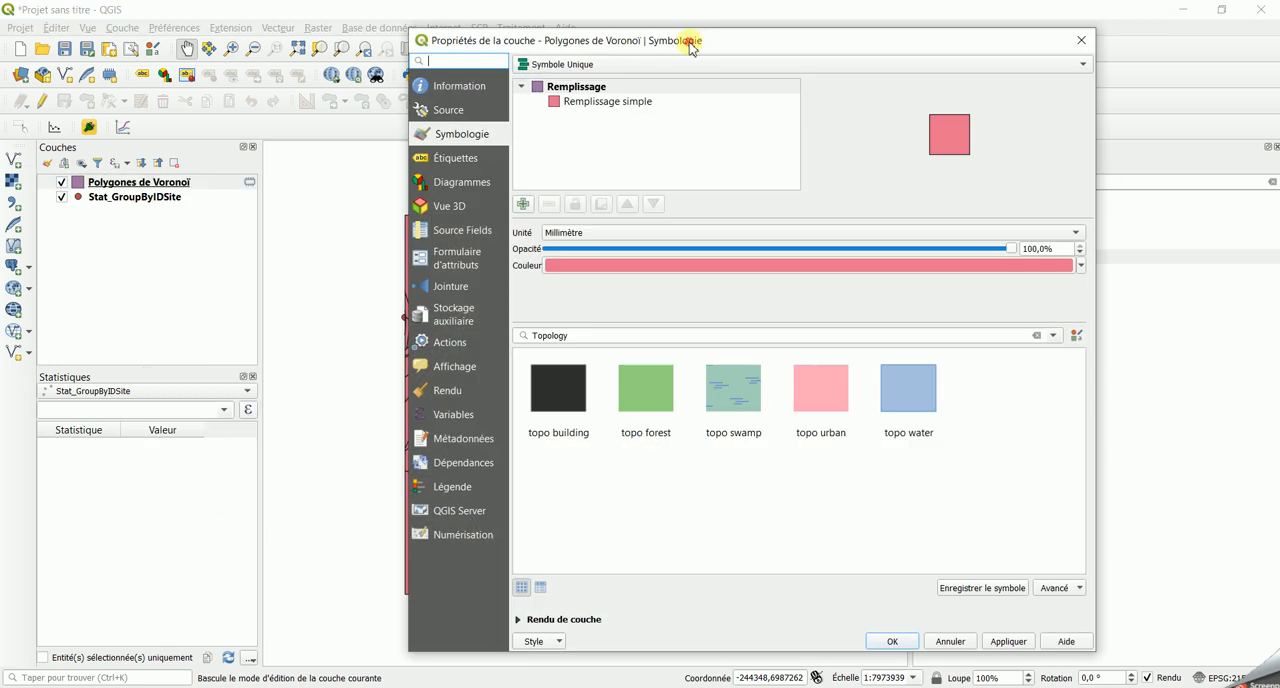
left_click_drag(689, 43, 778, 52)
left_click(706, 75)
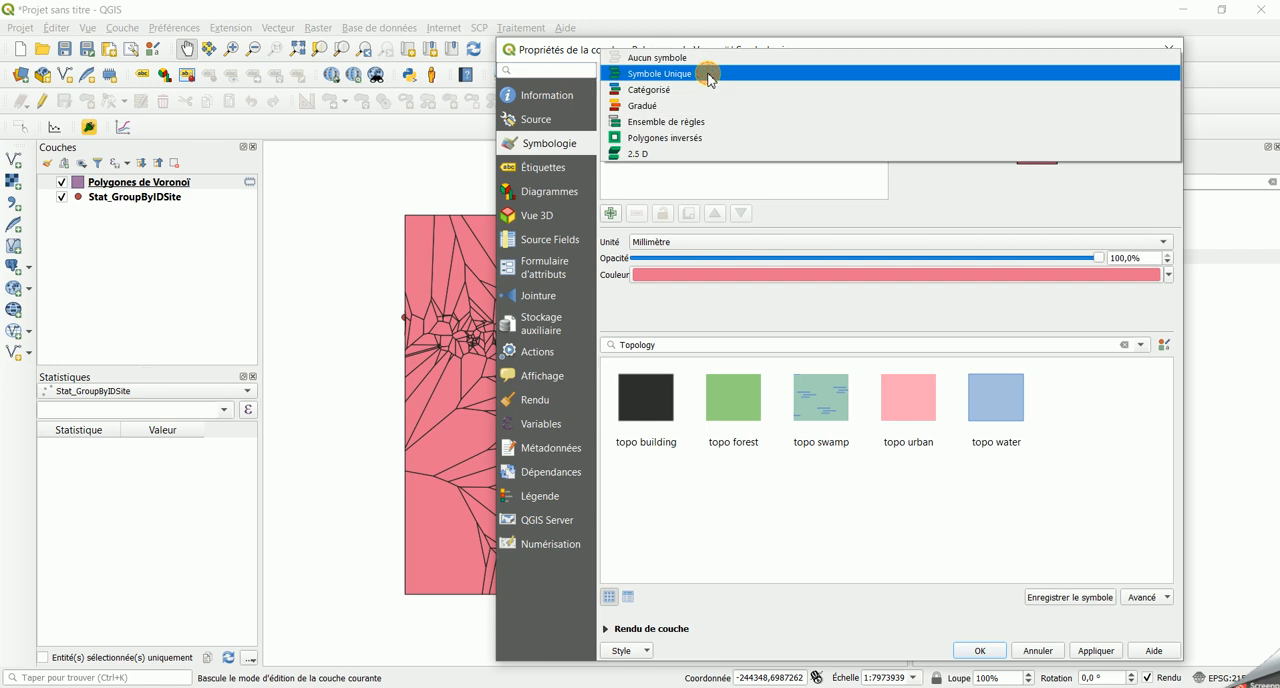
left_click(667, 106)
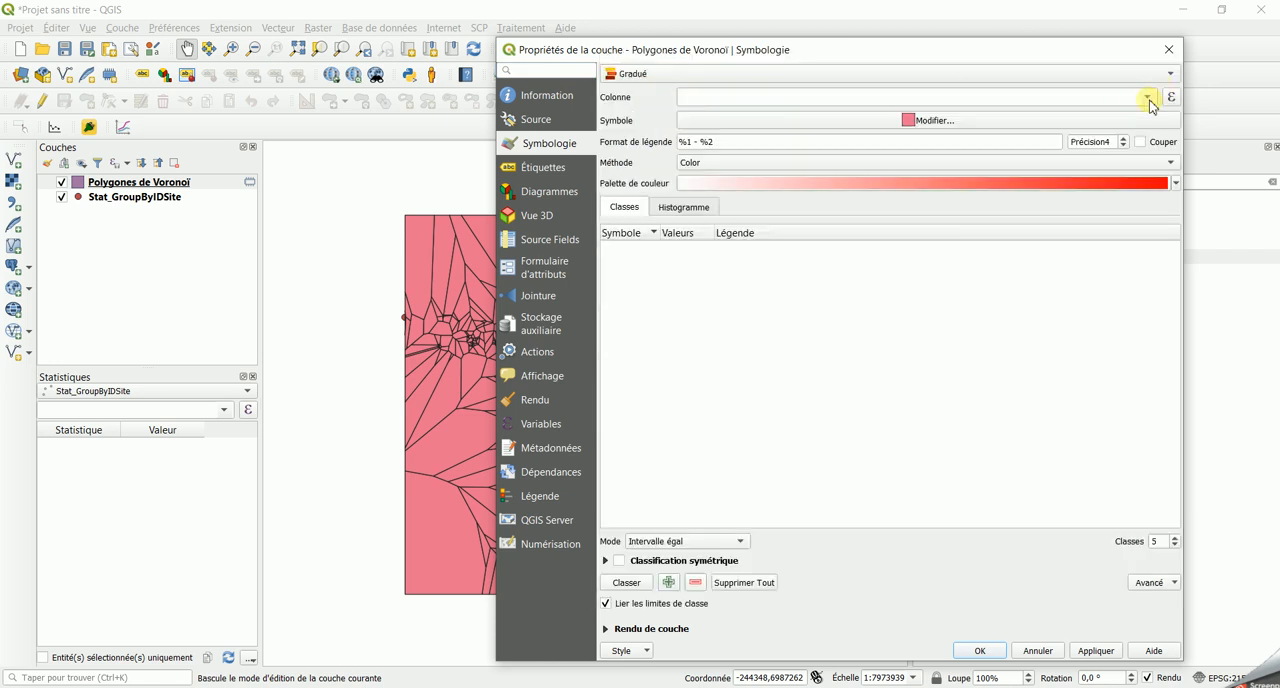
left_click(1147, 98)
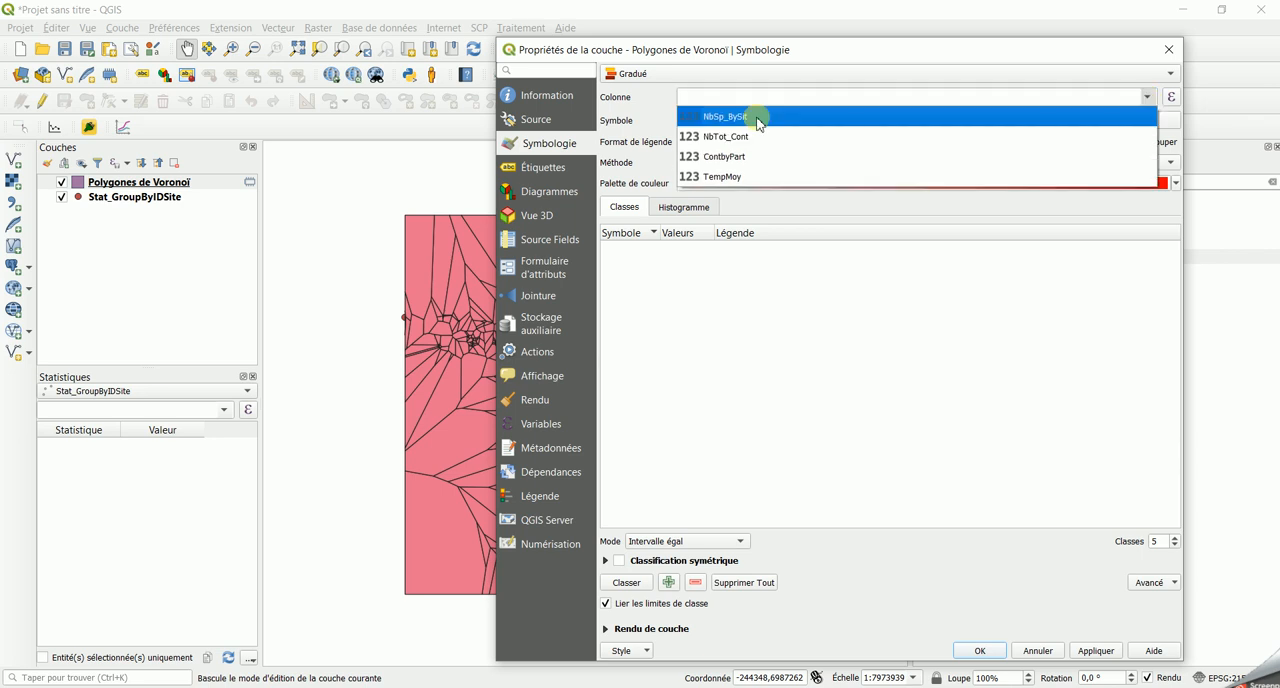
left_click(757, 118)
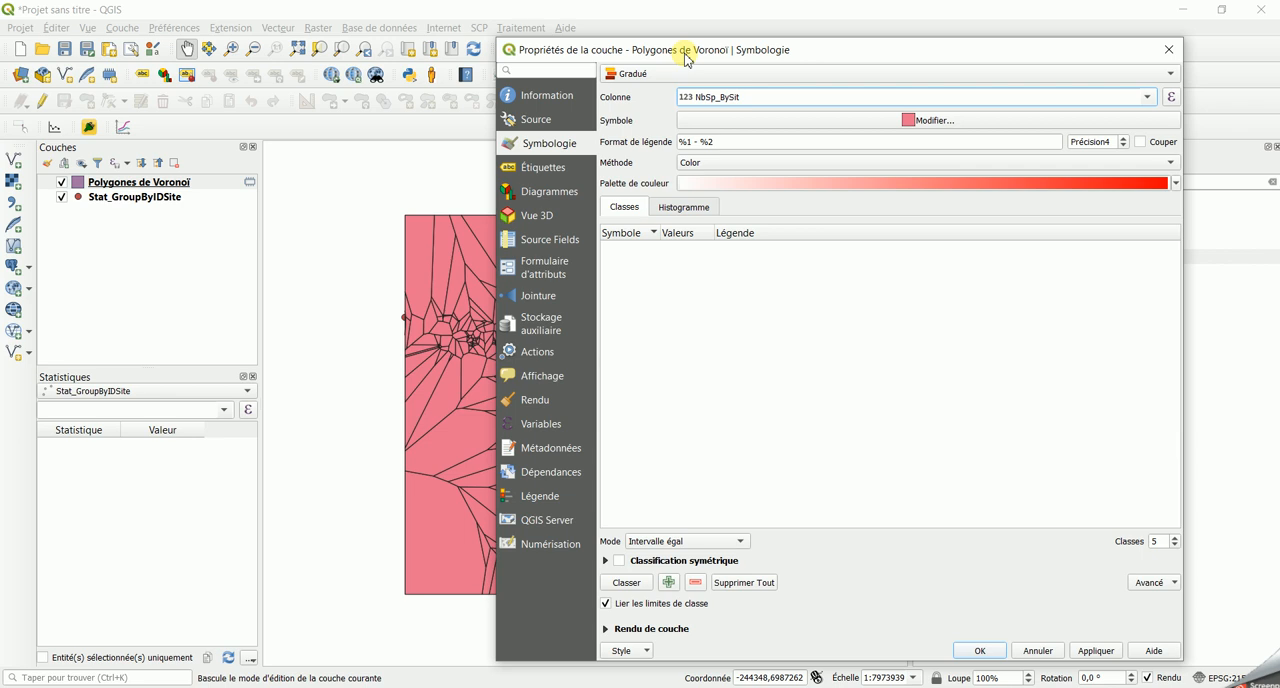
left_click(1095, 650)
left_click_drag(524, 55, 864, 52)
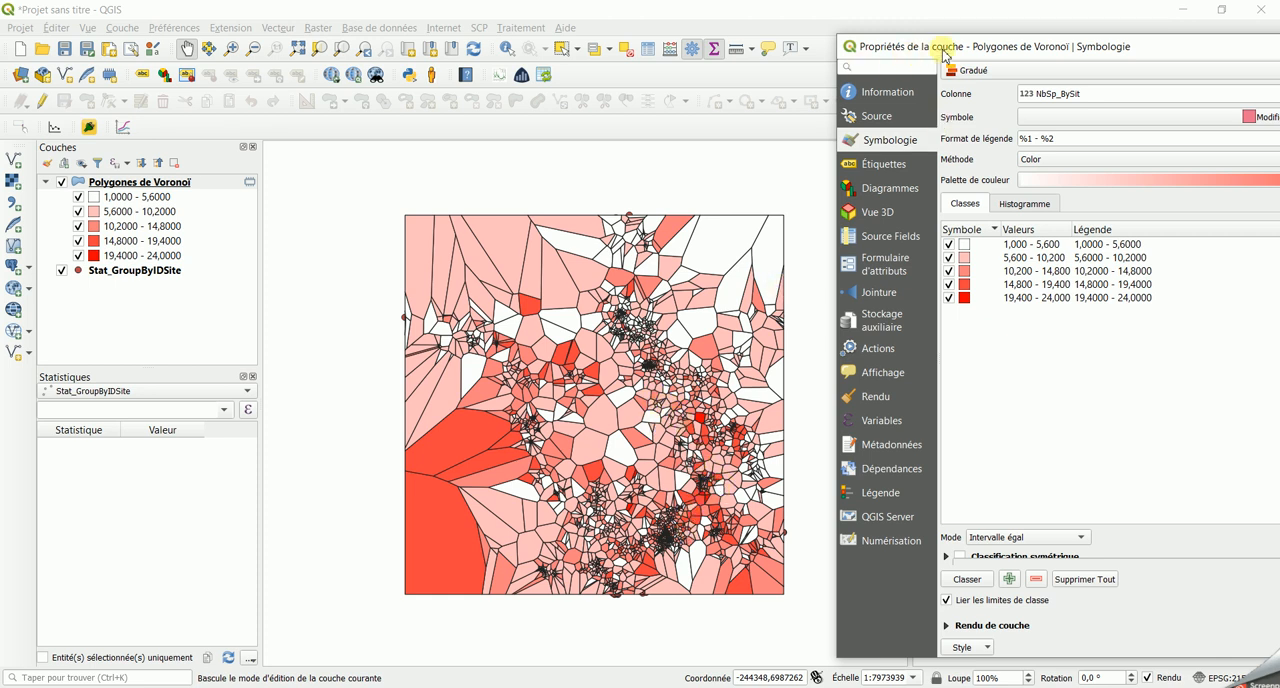
- Classify the Voronoi polygons on NbTot_Cont in five equal-interval classes, apply the style and view the map
left_click_drag(945, 55, 575, 33)
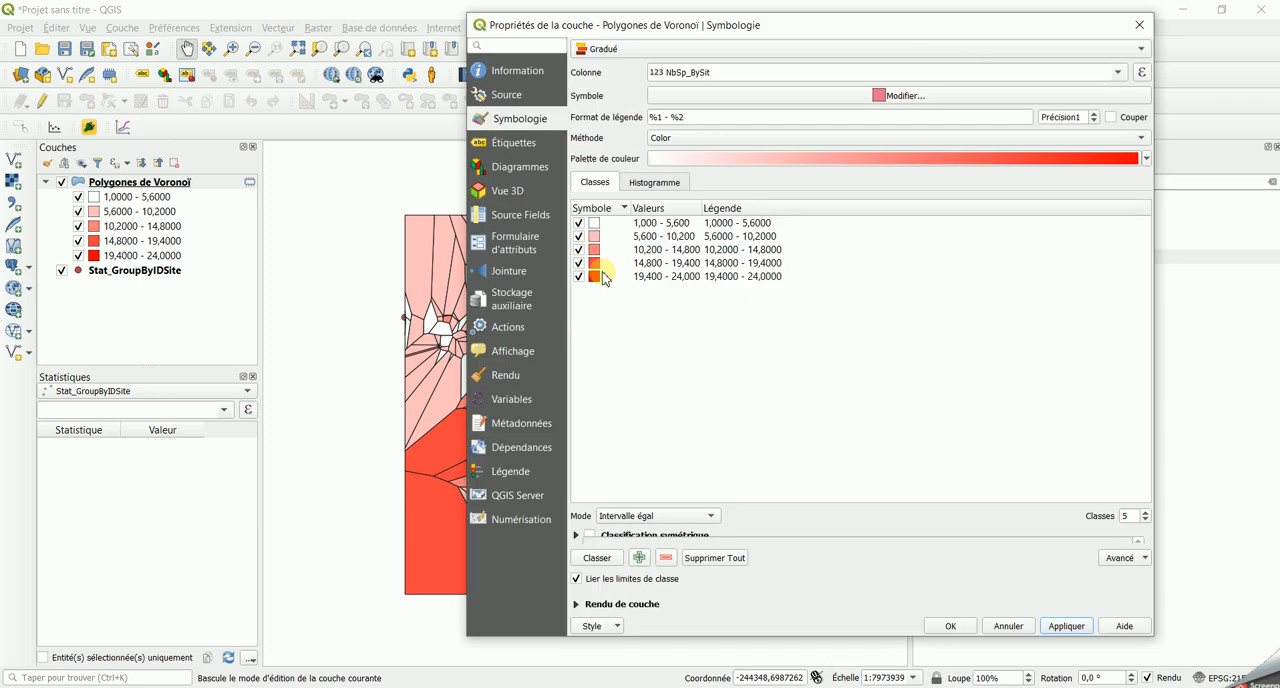
left_click(1121, 72)
left_click(913, 95)
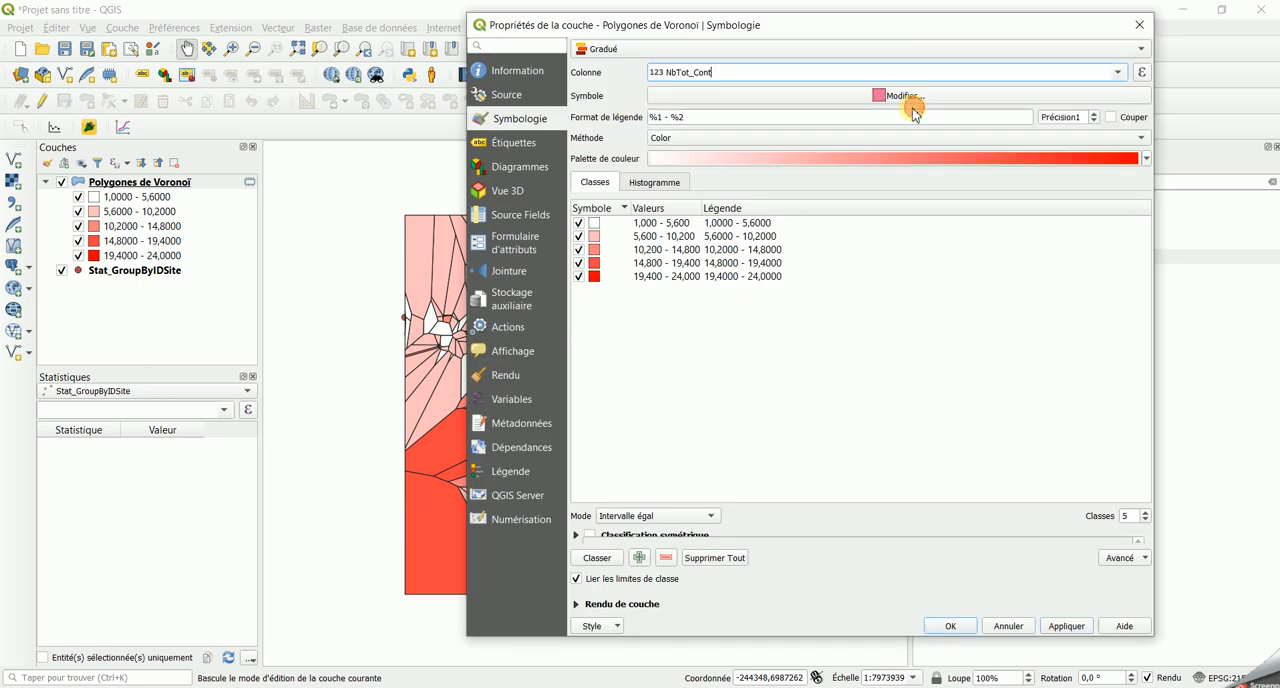
left_click(590, 558)
left_click(1066, 626)
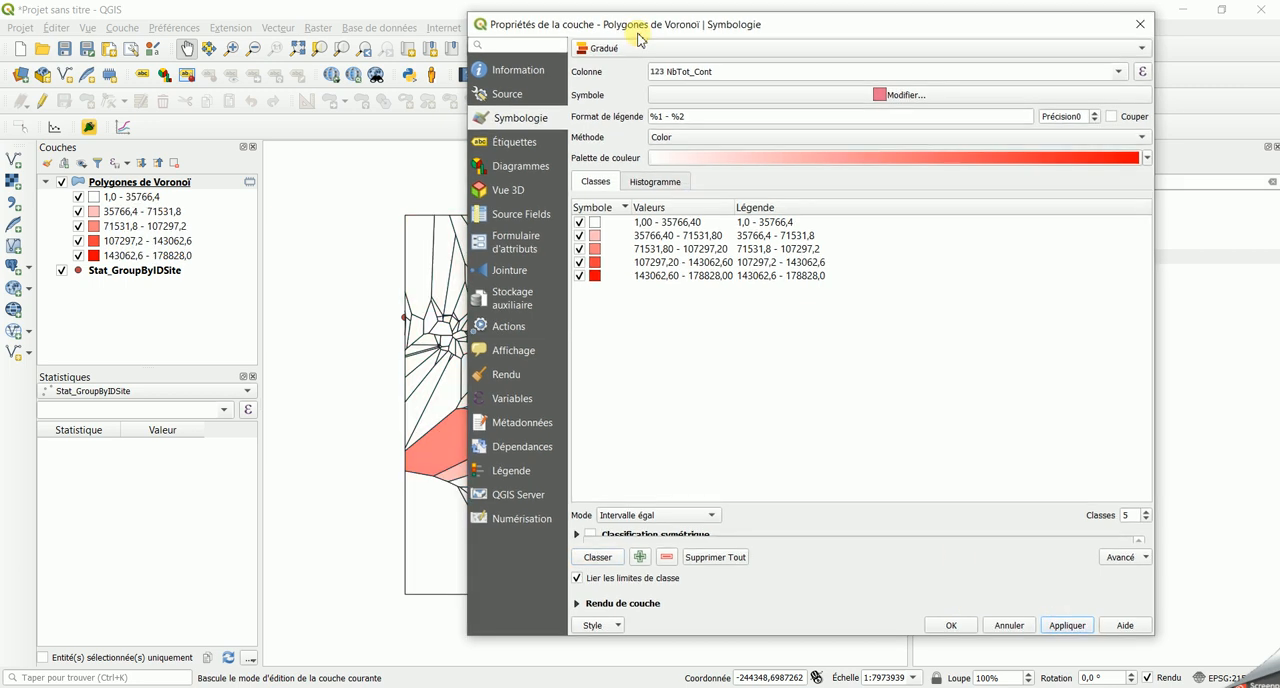
left_click_drag(630, 26, 1002, 53)
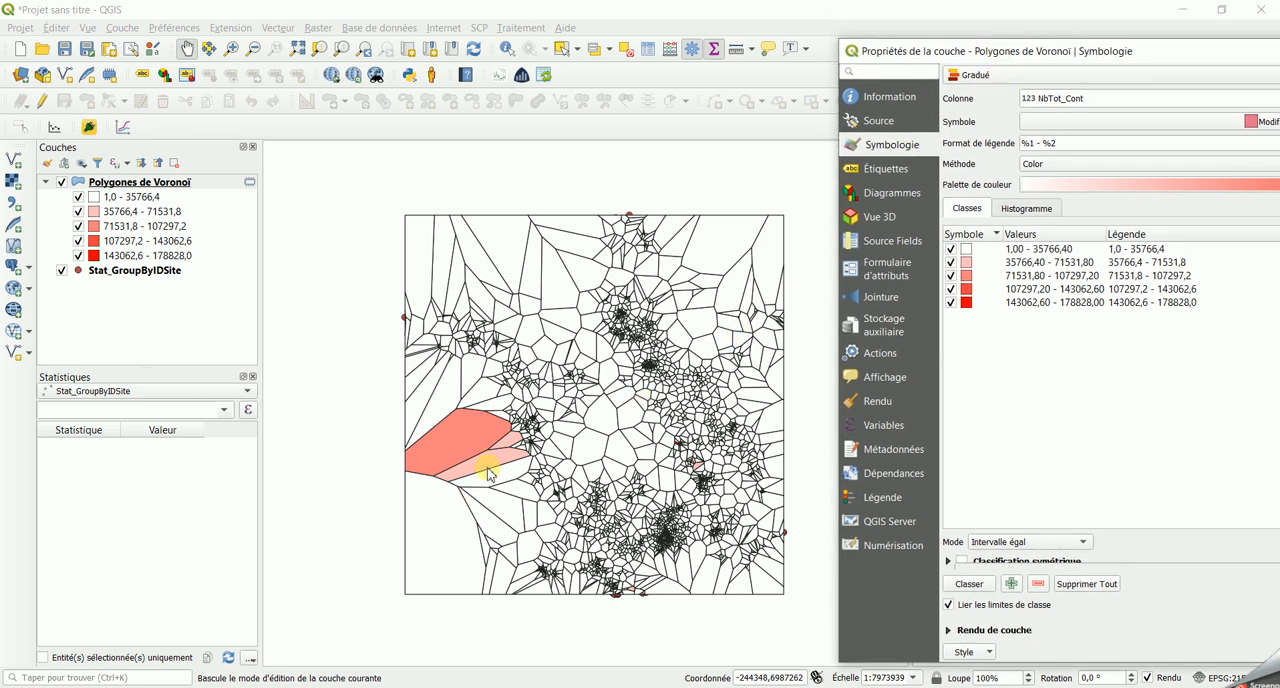
- Reclassify the Voronoi polygons on ContbyPart in five equal-interval classes, apply the style and view the map
left_click_drag(946, 55, 576, 20)
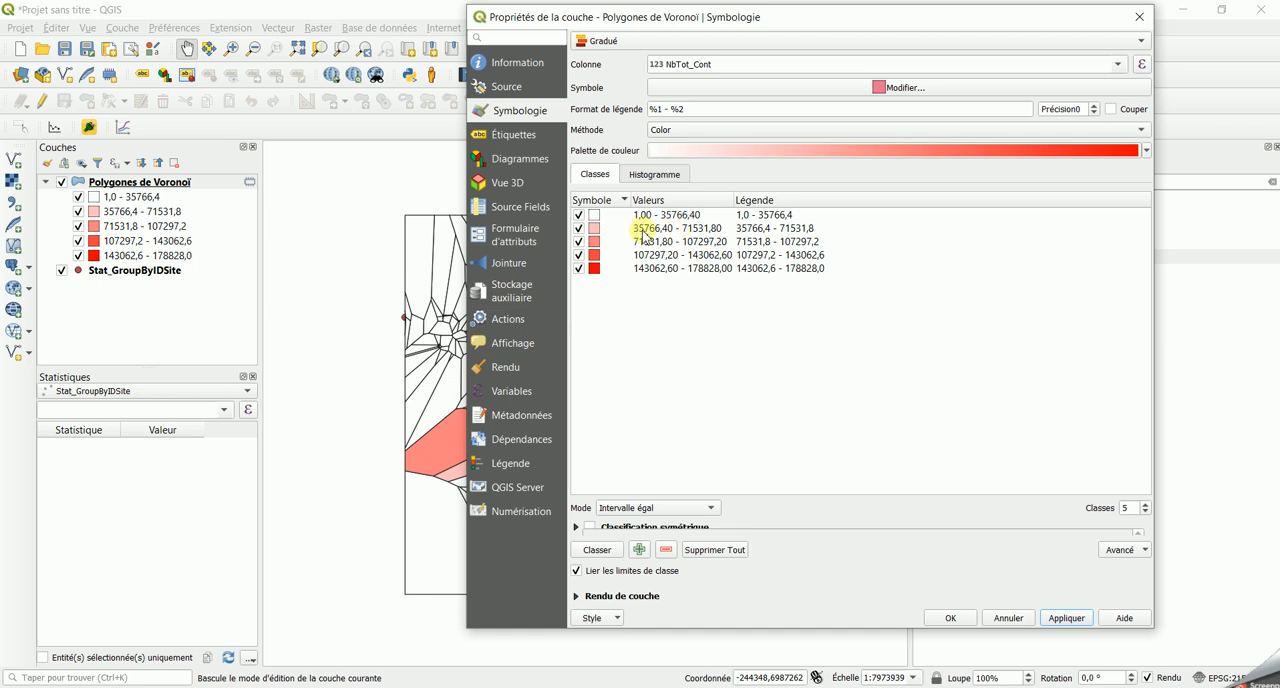
left_click(1117, 66)
left_click(865, 121)
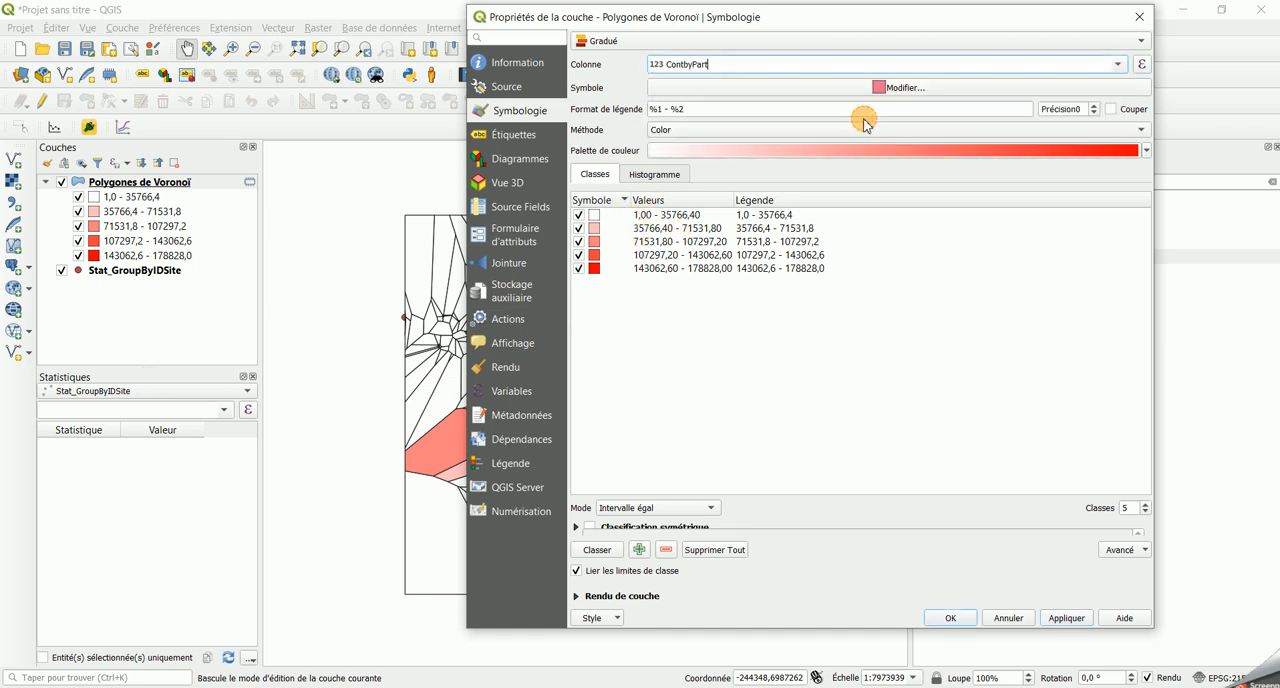
left_click(599, 549)
left_click(1066, 617)
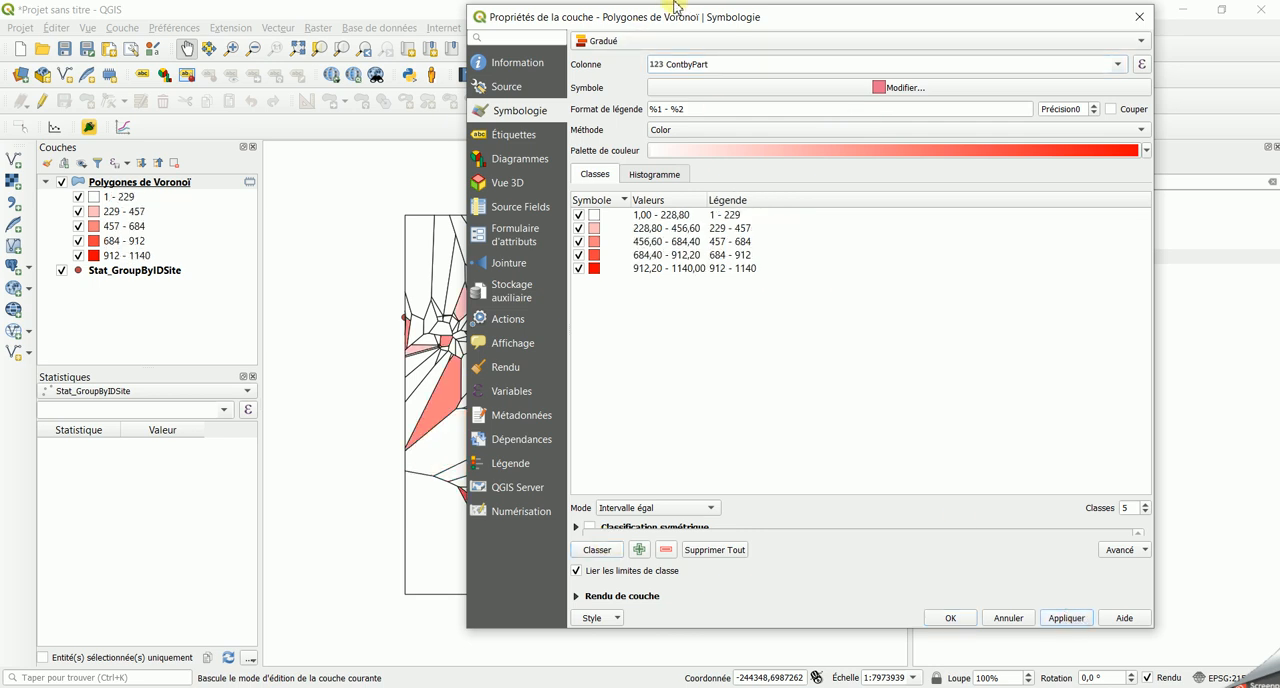
left_click_drag(660, 17, 758, 18)
- Reclassify the Voronoi polygons on TempMoy in five equal-interval classes, apply the style and view the map
left_click_drag(886, 40, 523, 20)
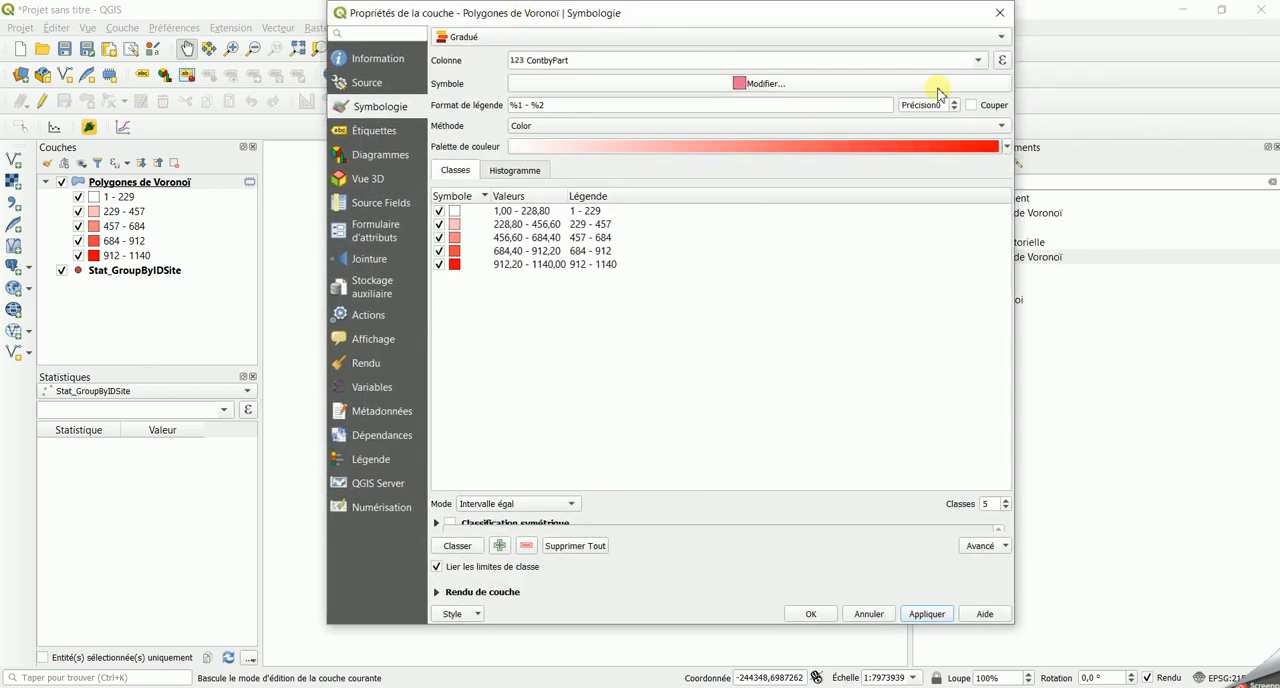
left_click(981, 61)
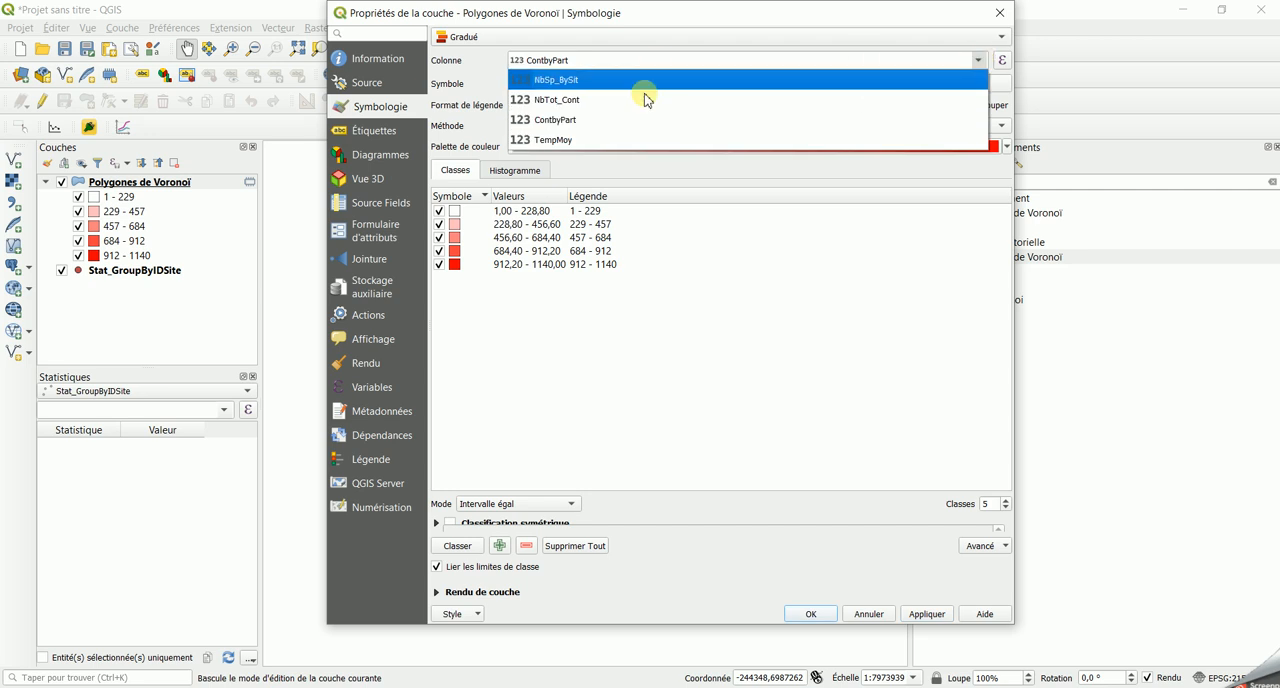
left_click(646, 146)
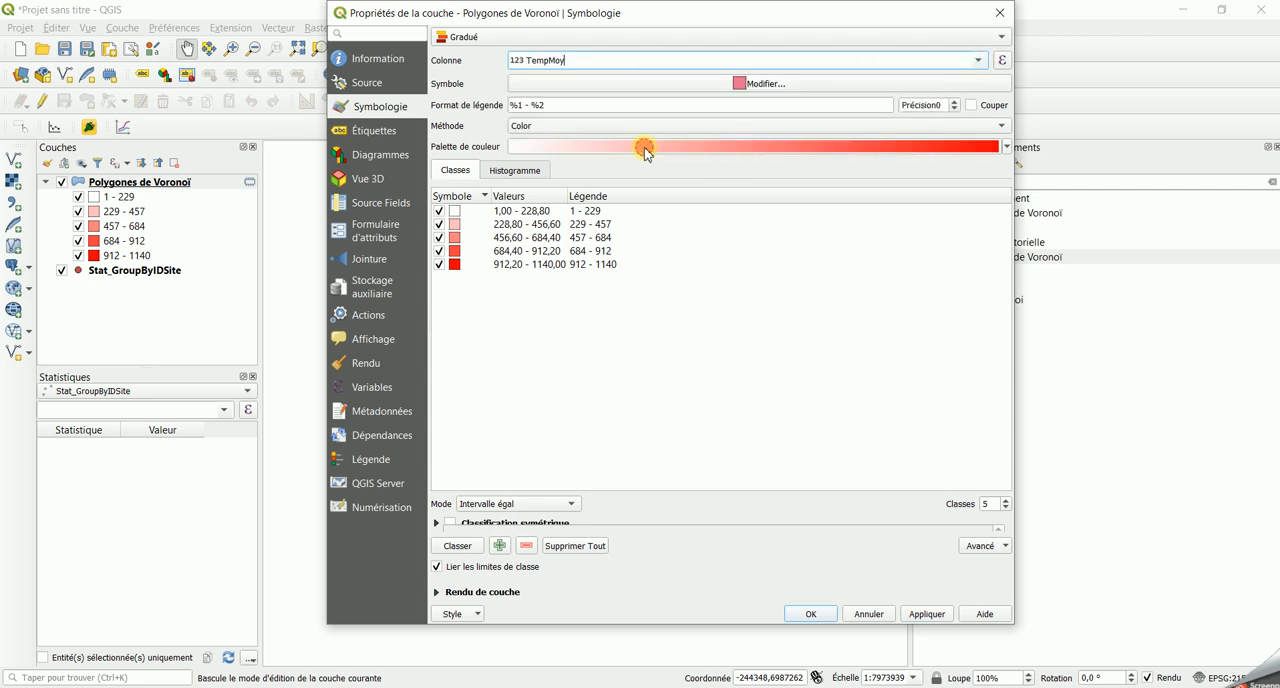
left_click(459, 546)
left_click(924, 613)
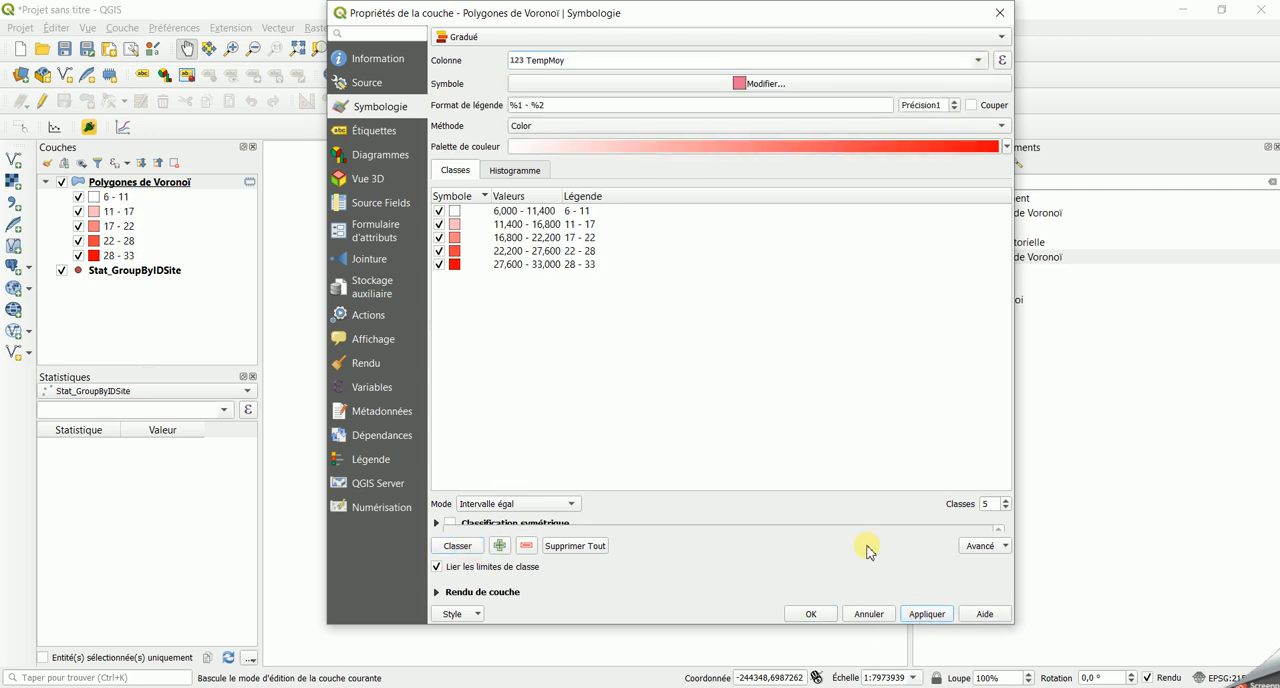
left_click_drag(537, 13, 1094, 59)
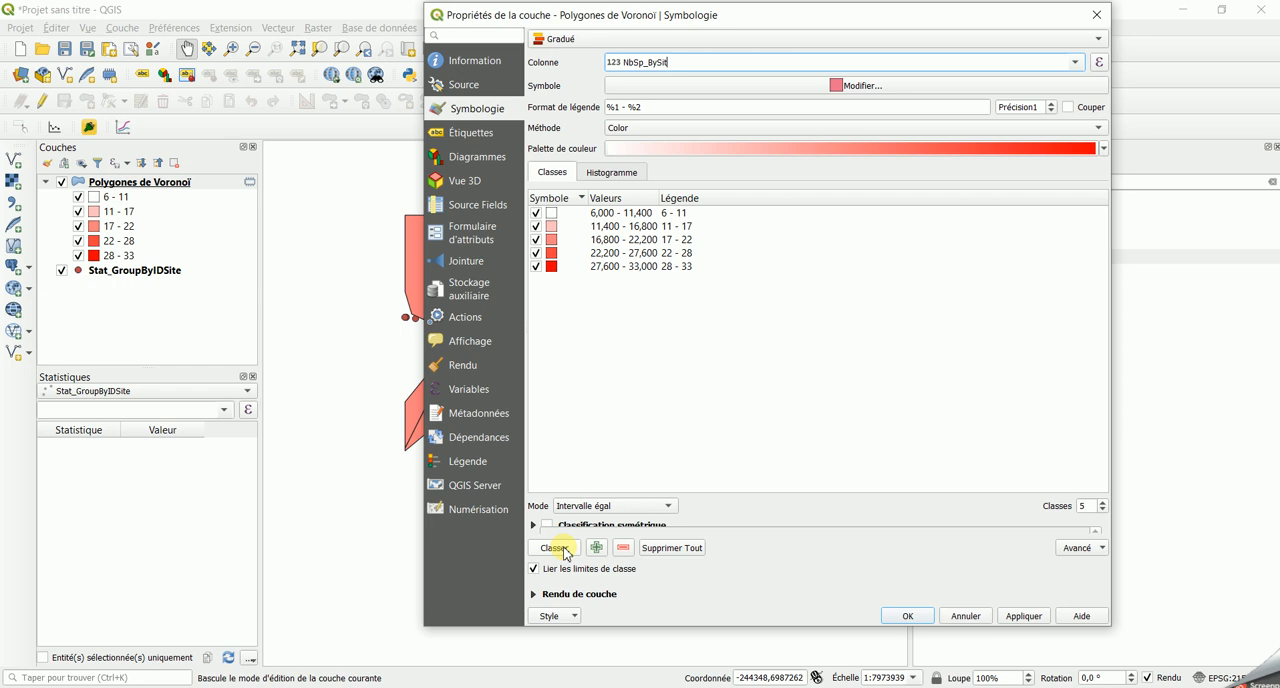
- Classify the Voronoi polygons on NbSp_BySit into 24 equal-interval classes, apply the style and close the layer properties
left_click(564, 549)
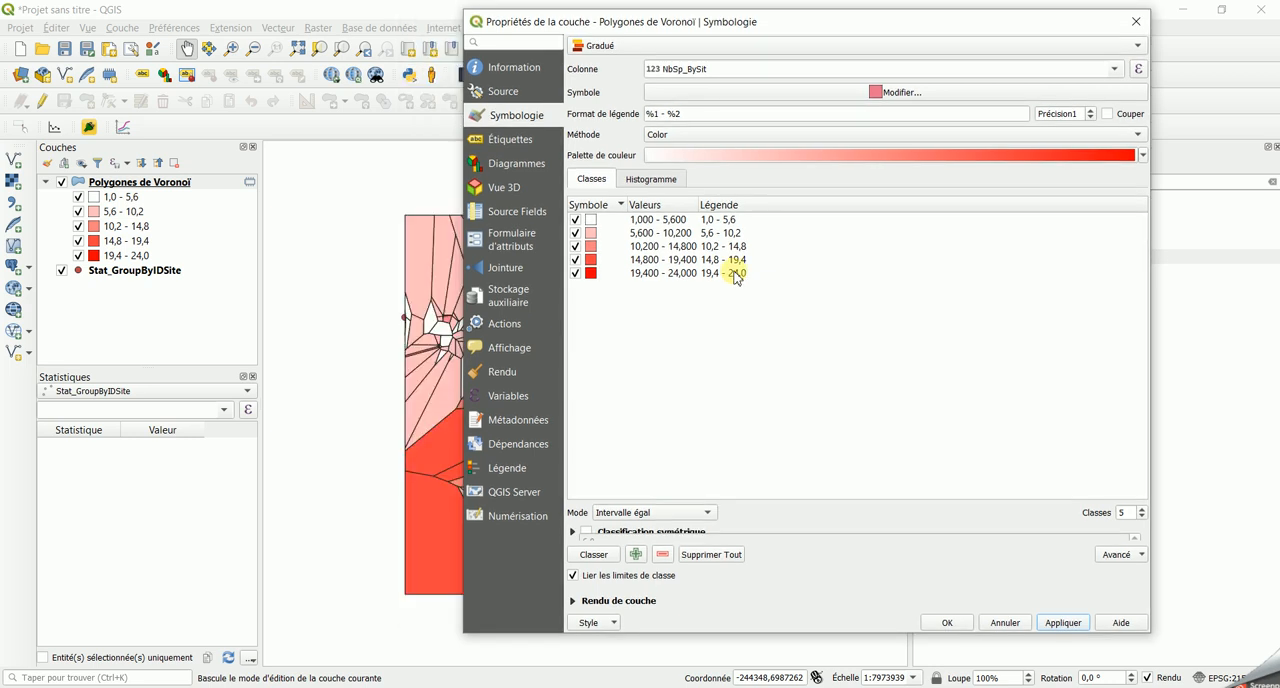
left_click_drag(1128, 513, 1101, 515)
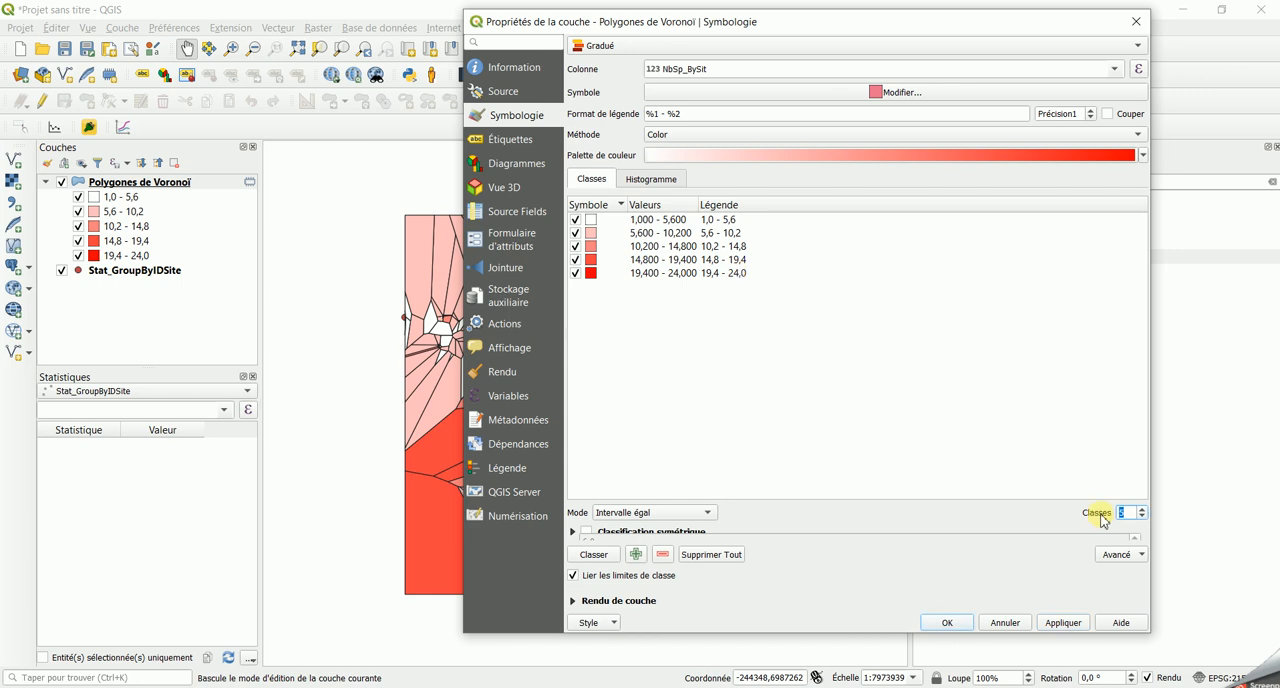
type("24")
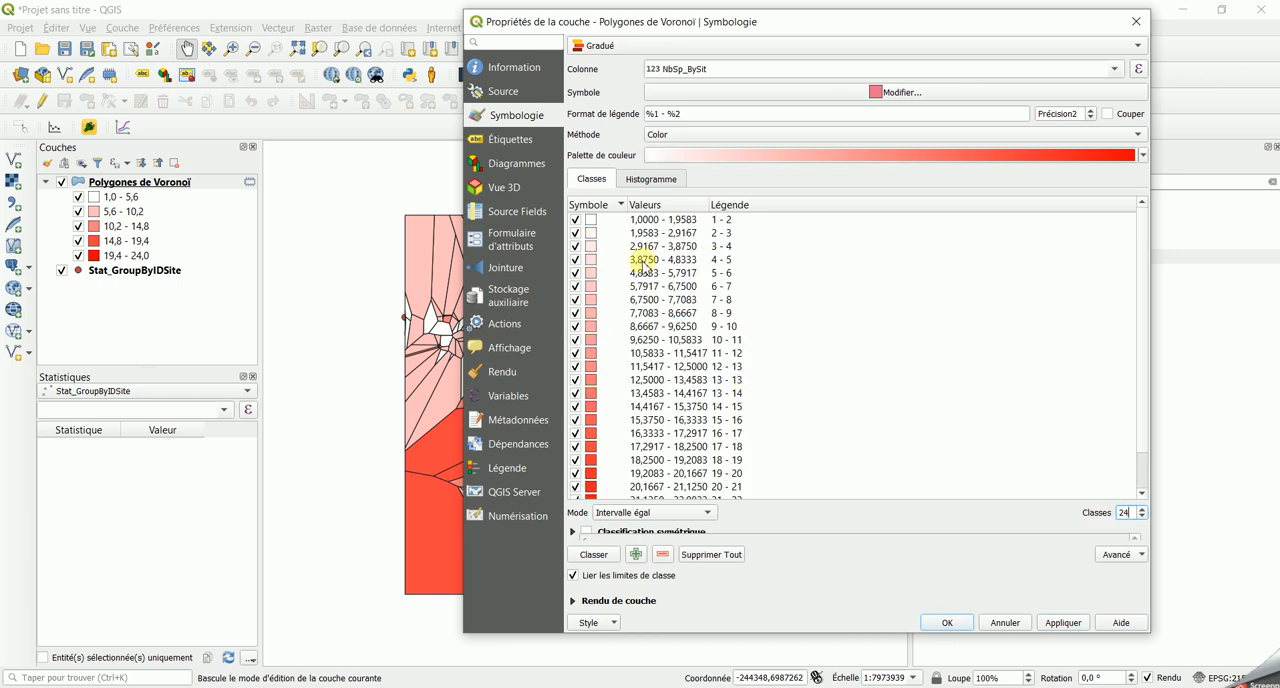
left_click(597, 554)
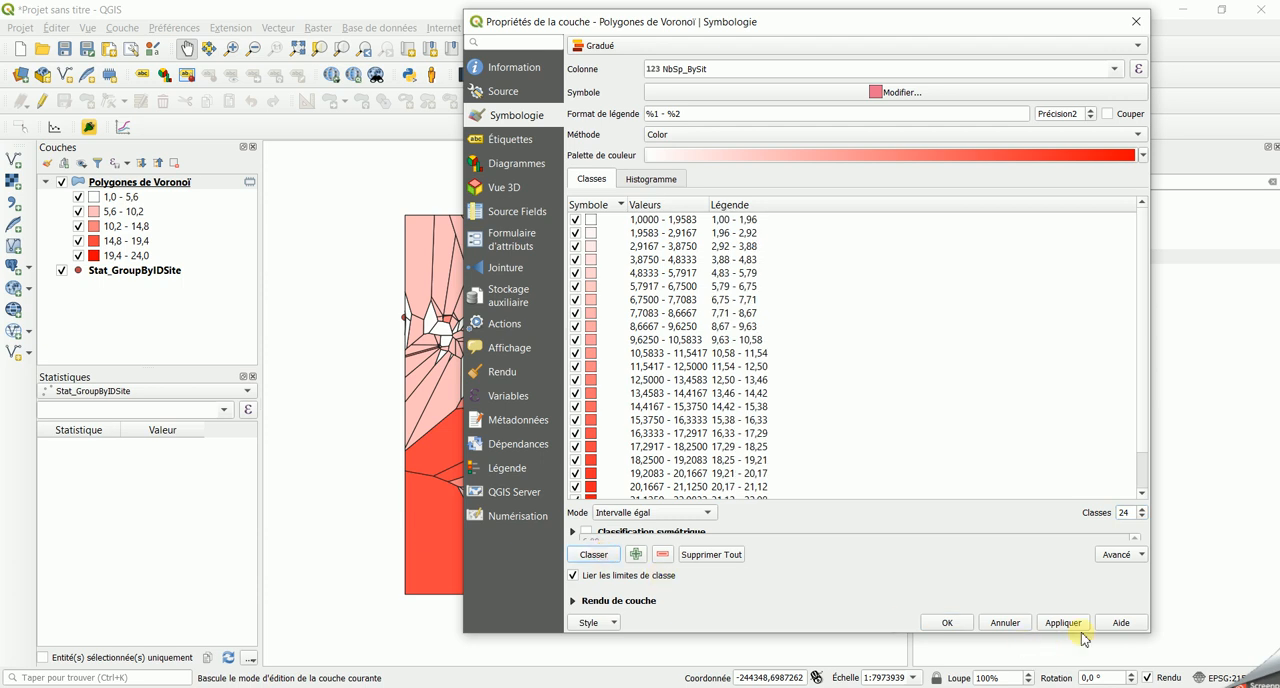
left_click(1063, 622)
left_click_drag(646, 20, 1094, 46)
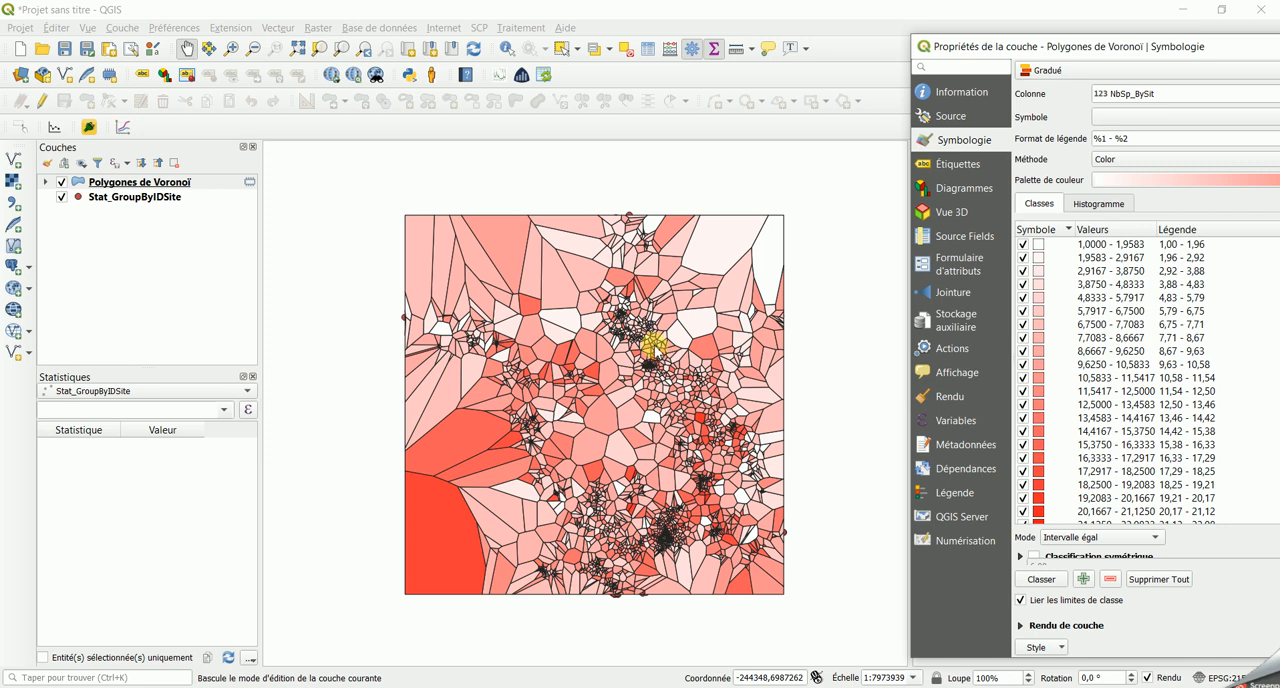
left_click_drag(517, 40, 470, 18)
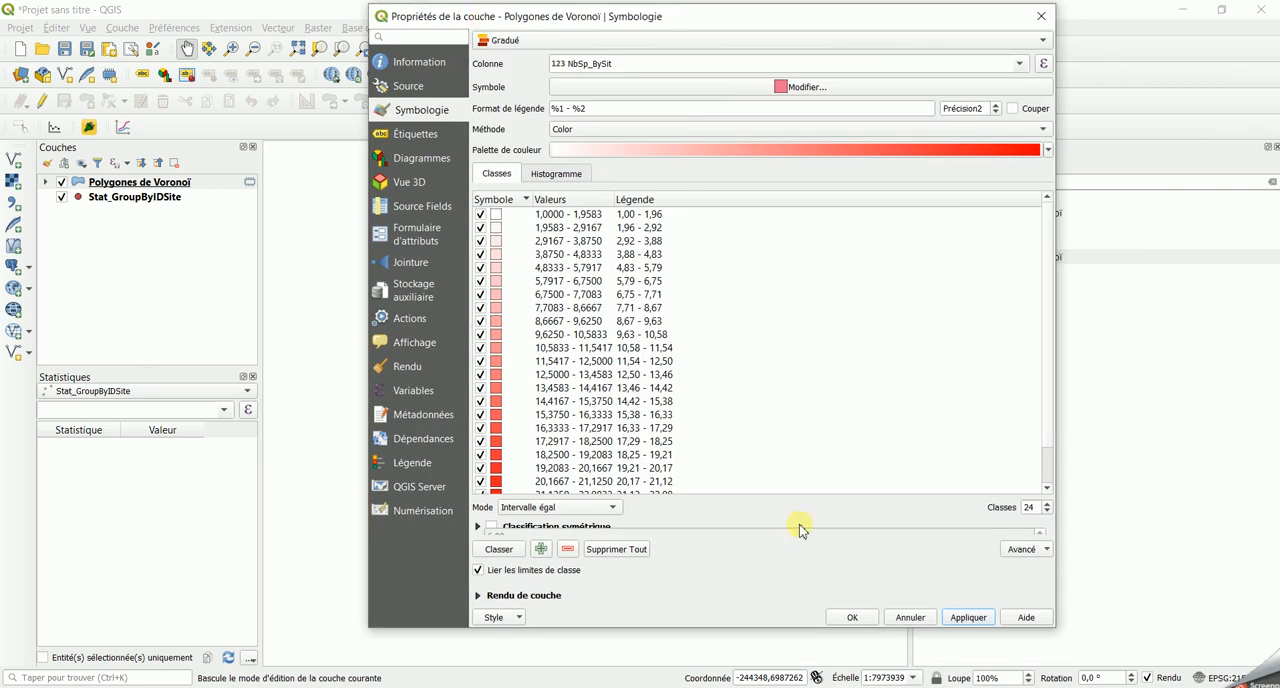
left_click(853, 617)
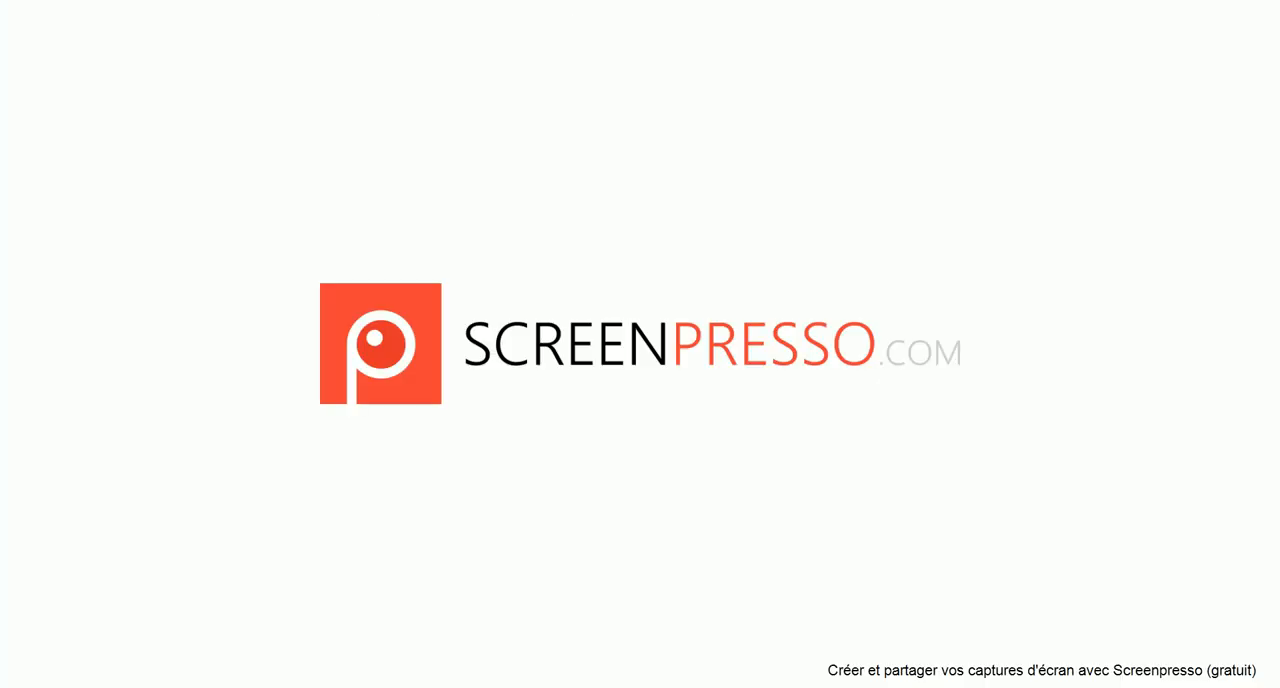